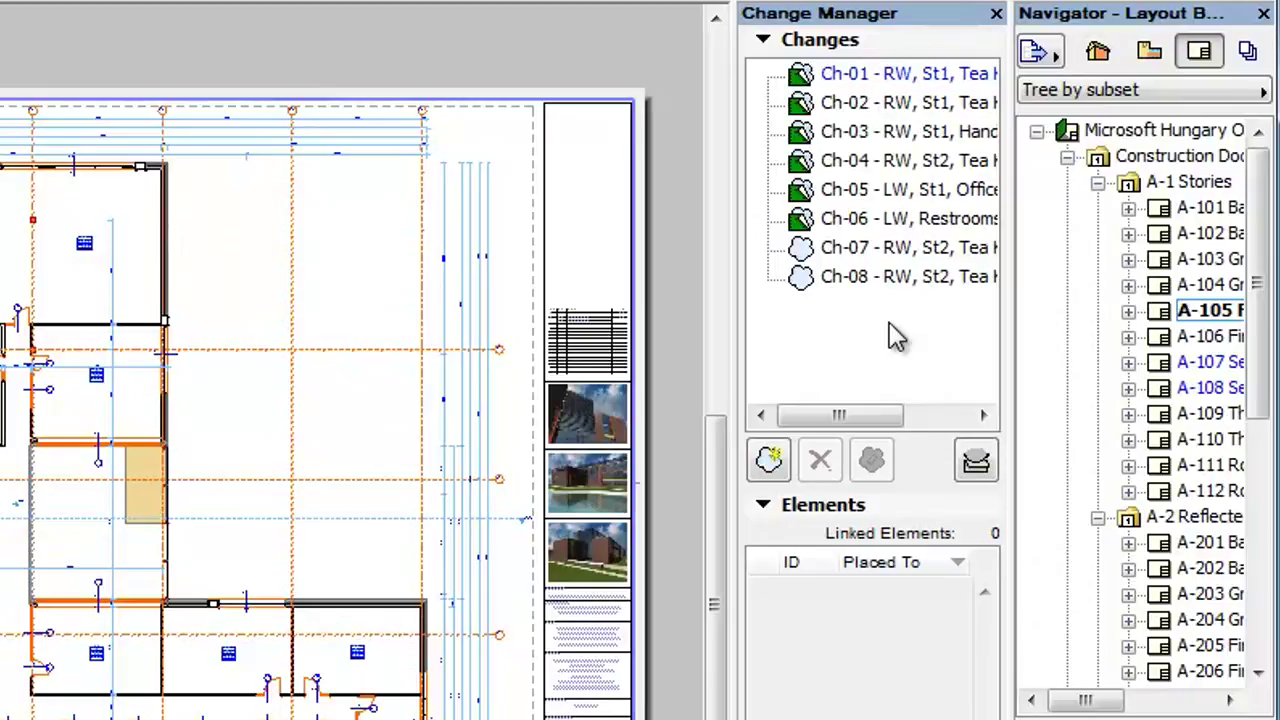
- Archive the issued change Ch-01 for the first-story tea kitchen wall
click(955, 80)
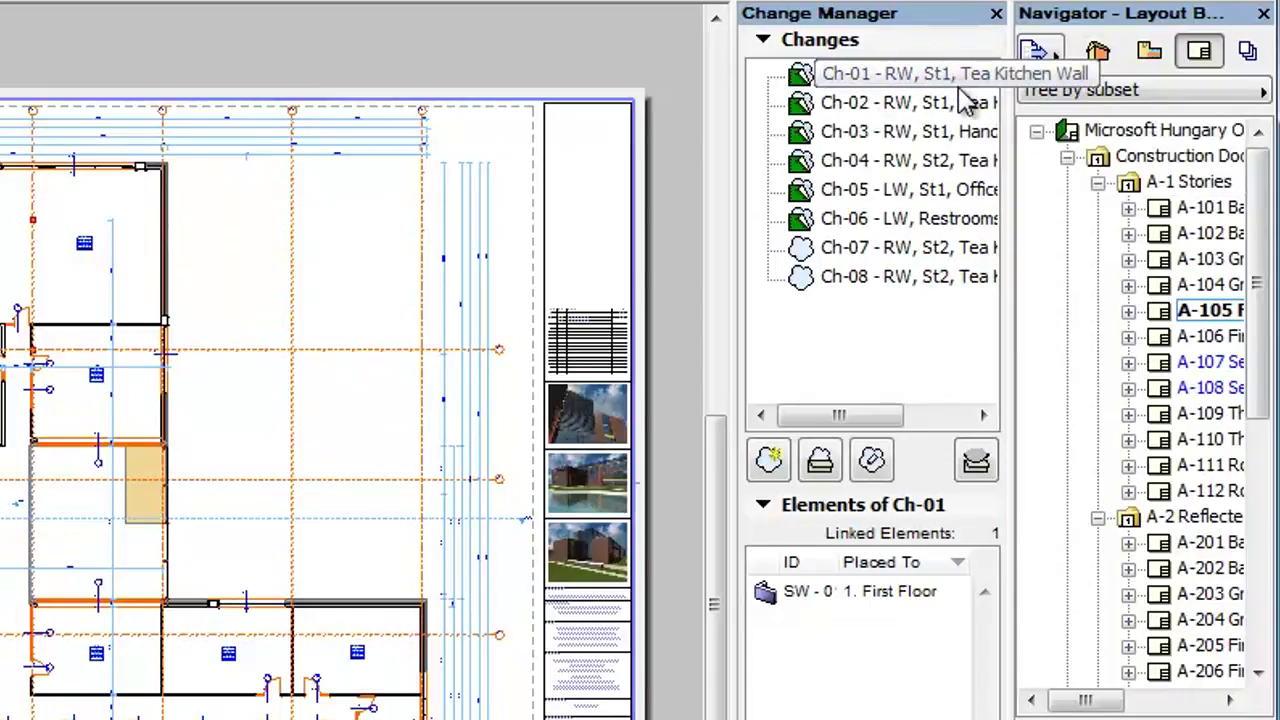
right_click(965, 80)
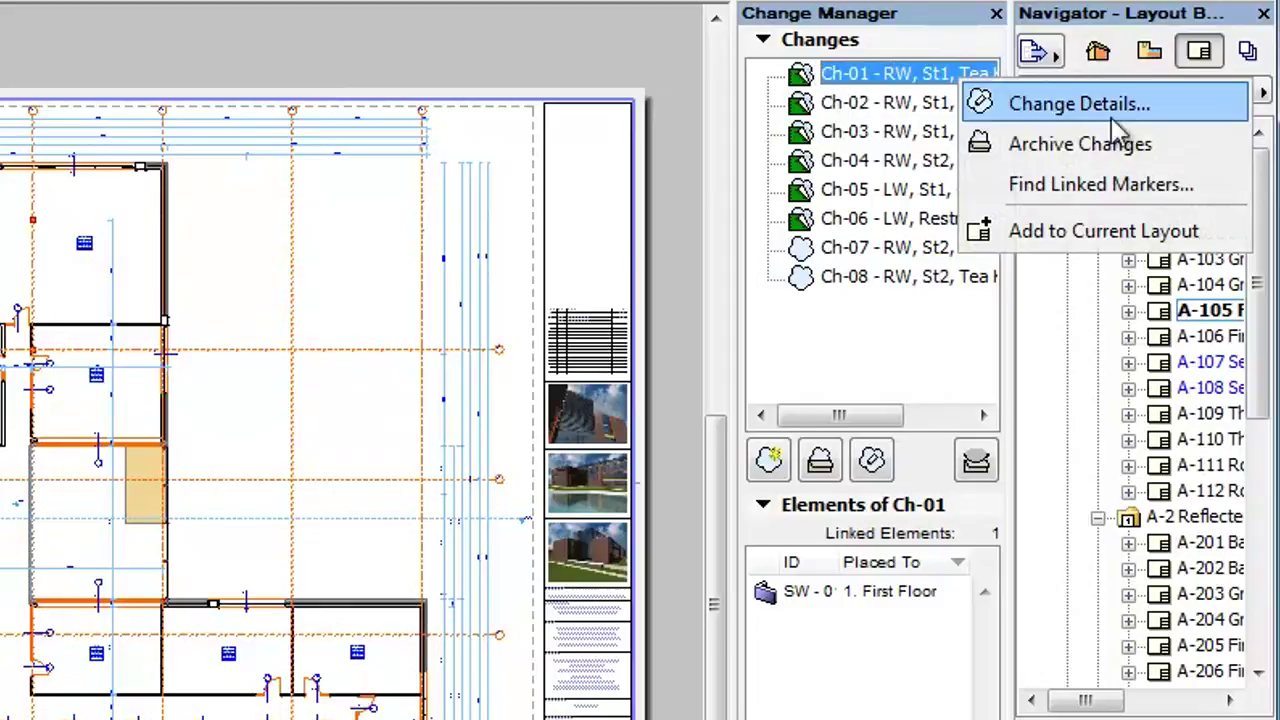
click(1185, 155)
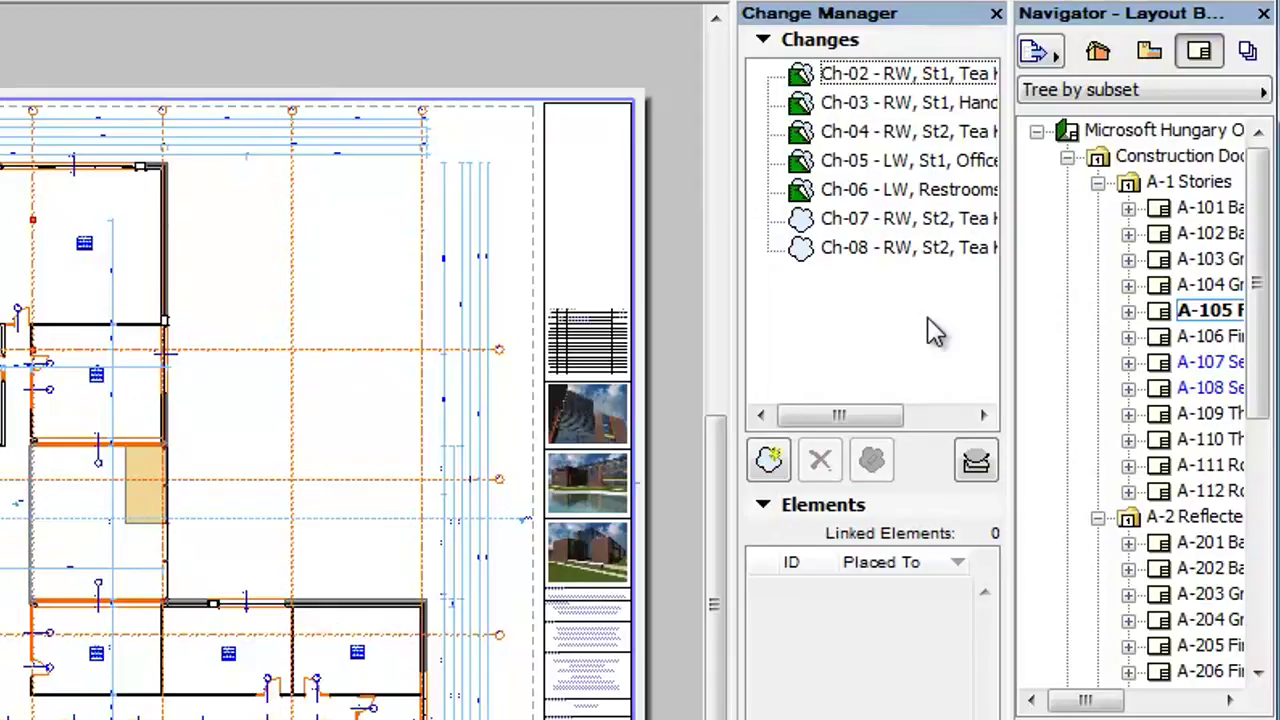
- Check which commands are available for the unissued change Ch-08, leaving it as it is
click(924, 249)
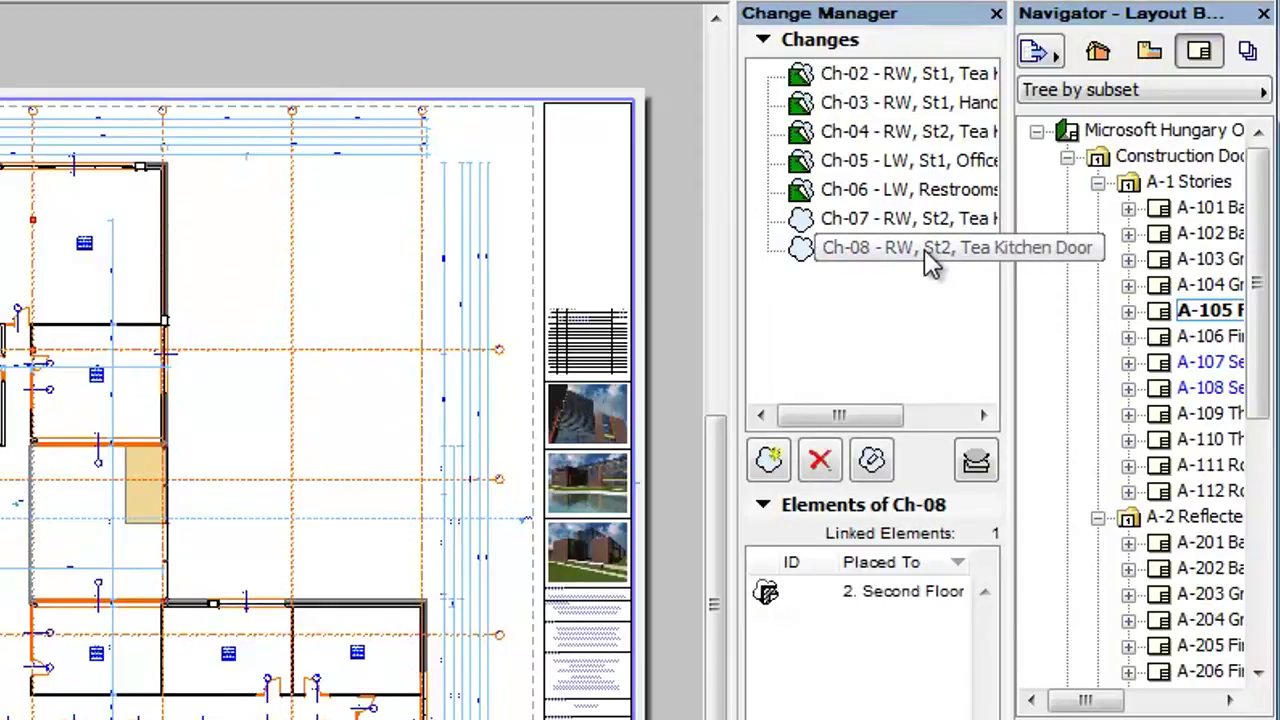
right_click(924, 249)
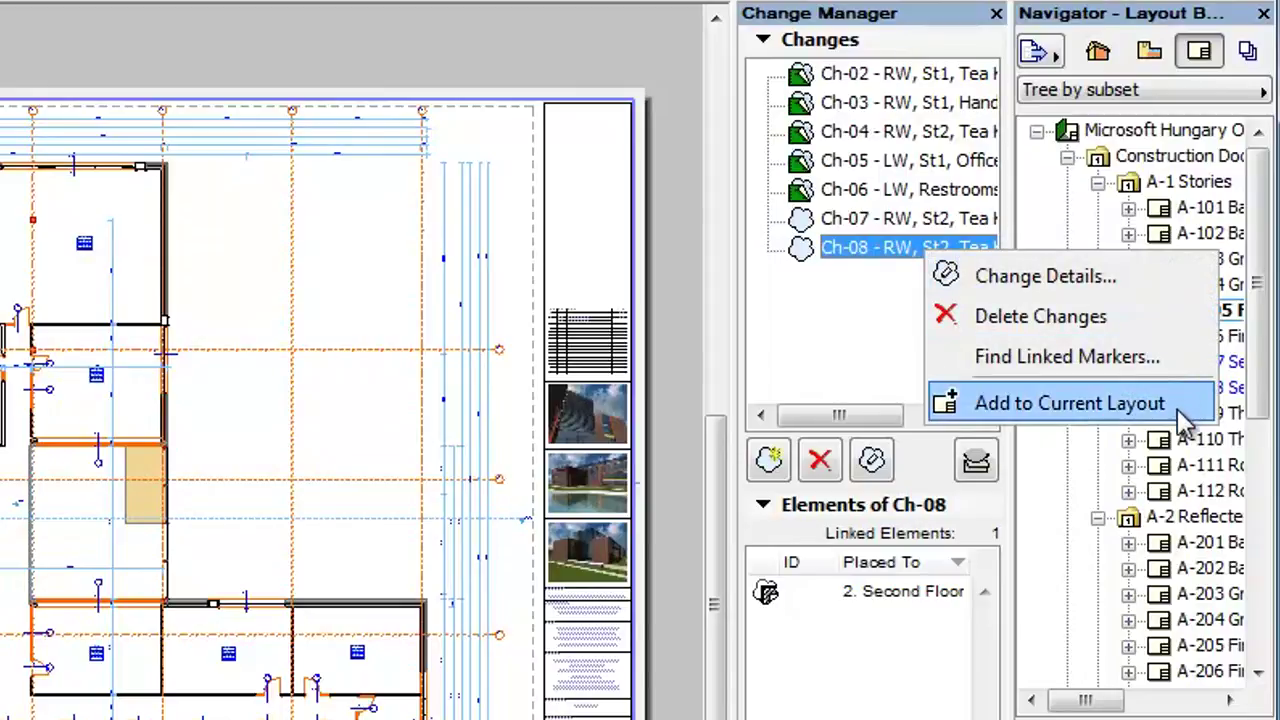
click(893, 362)
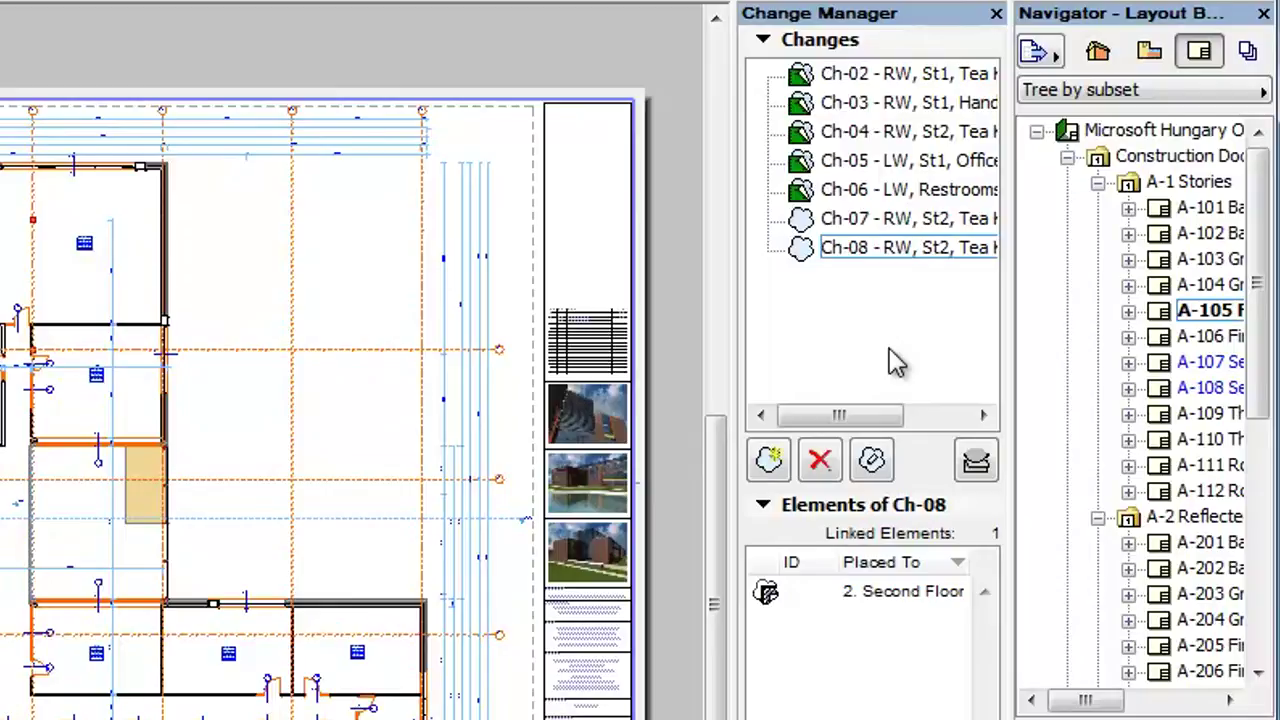
- Select the issued changes Ch-04 through Ch-06 and examine the commands offered for them
click(893, 137)
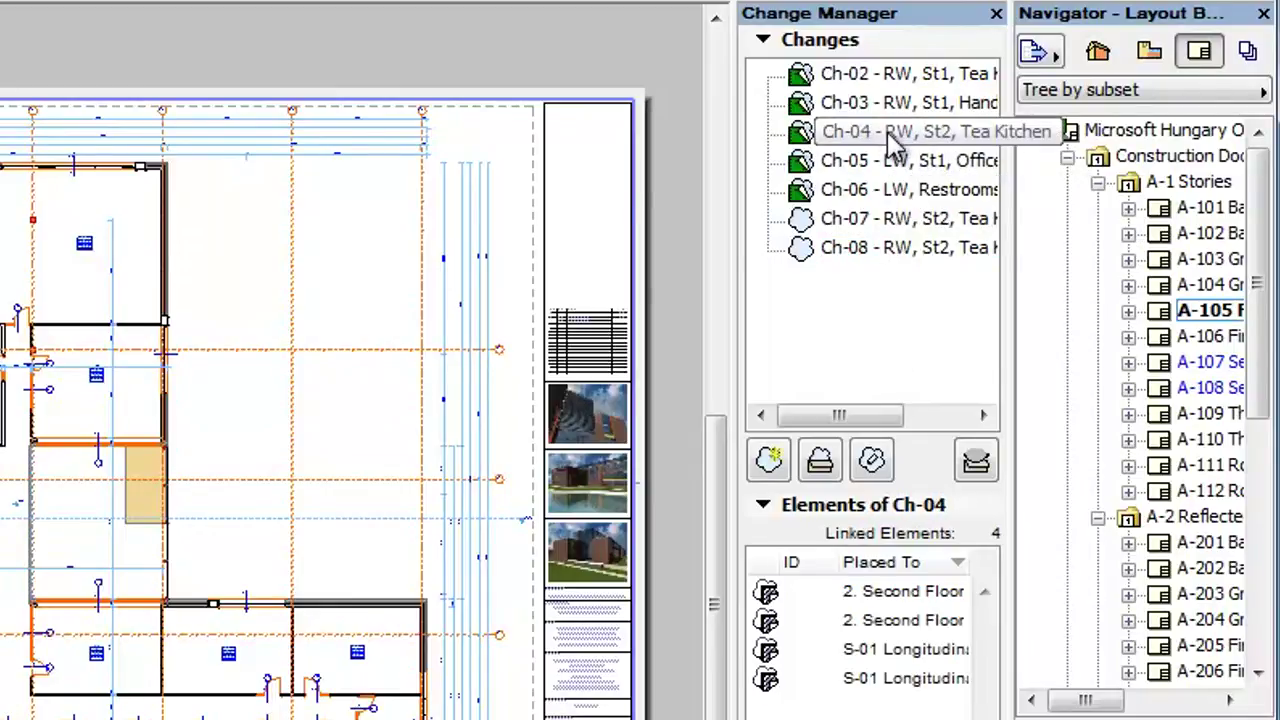
drag(893, 140, 905, 191)
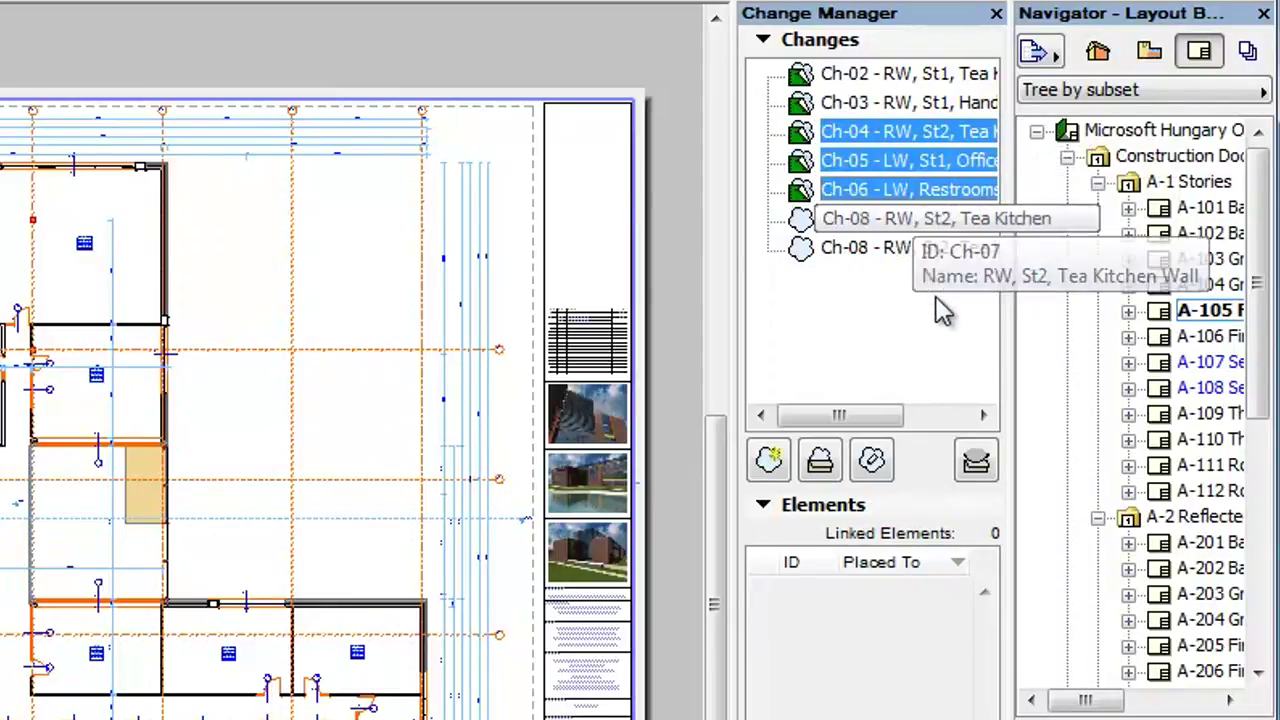
right_click(972, 195)
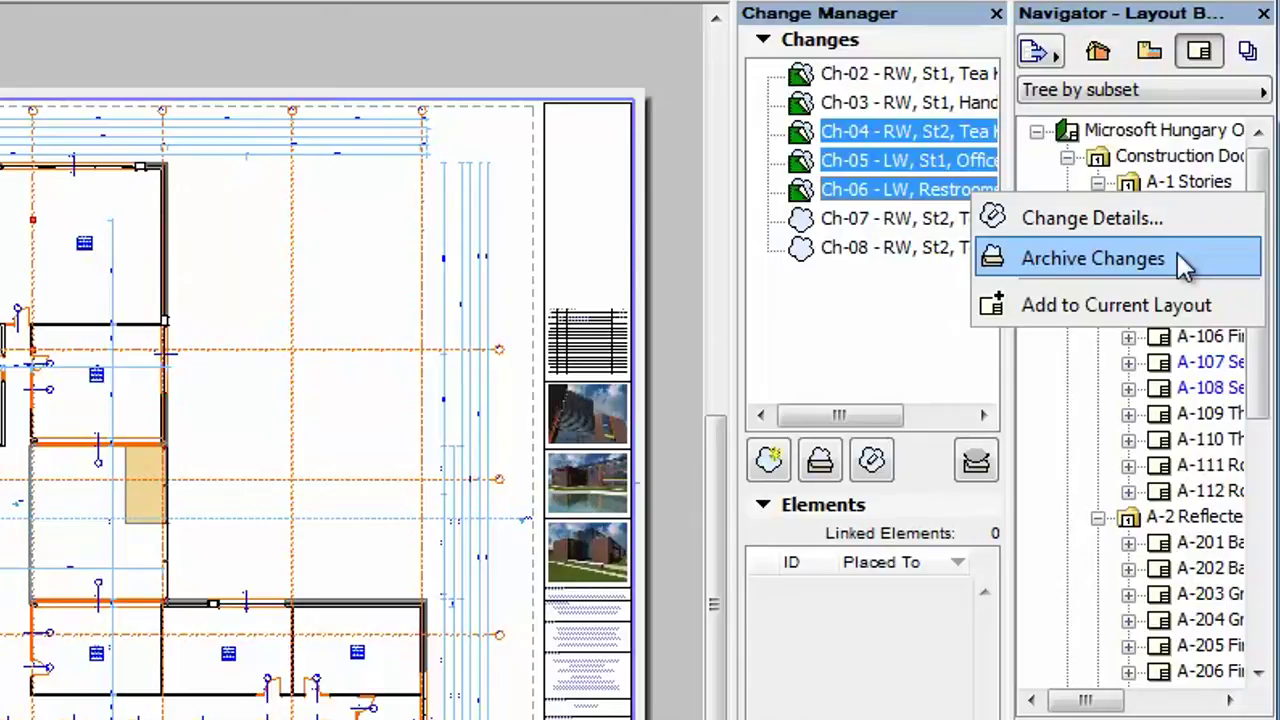
click(892, 328)
- Select changes Ch-04 through Ch-08 together and check the commands offered for this mix of issued and unissued changes
click(905, 131)
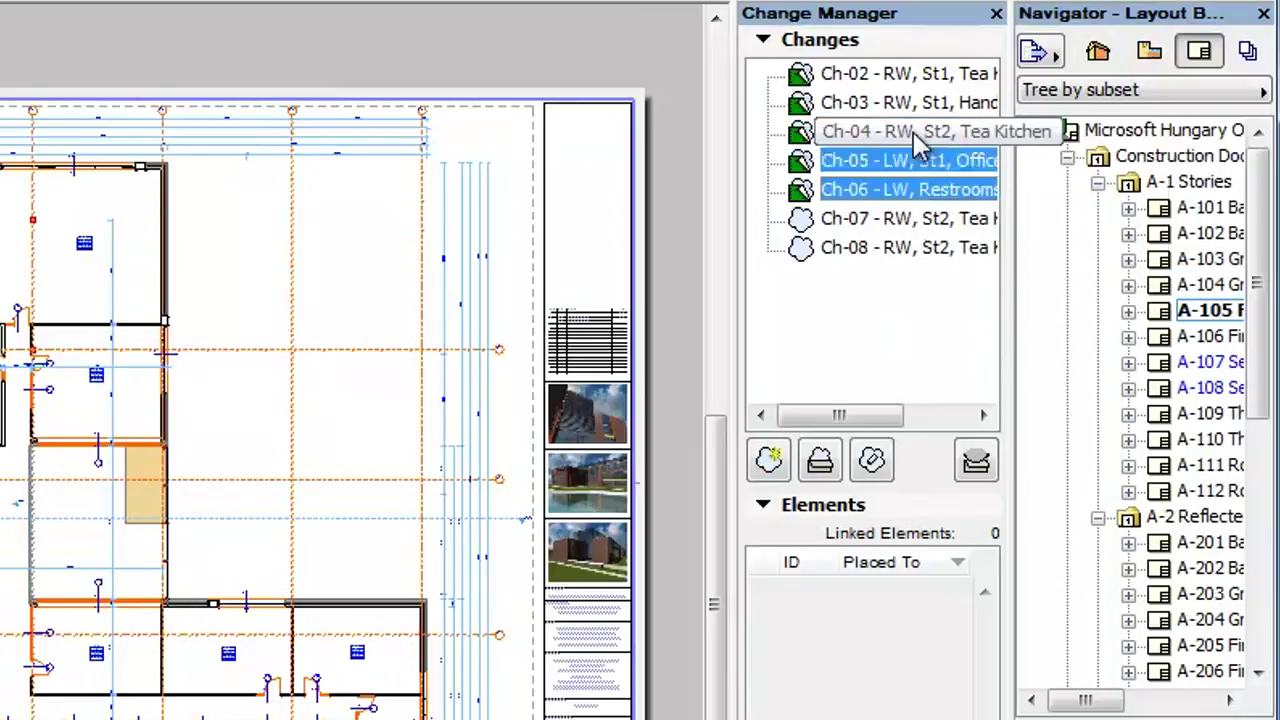
shift+click(935, 250)
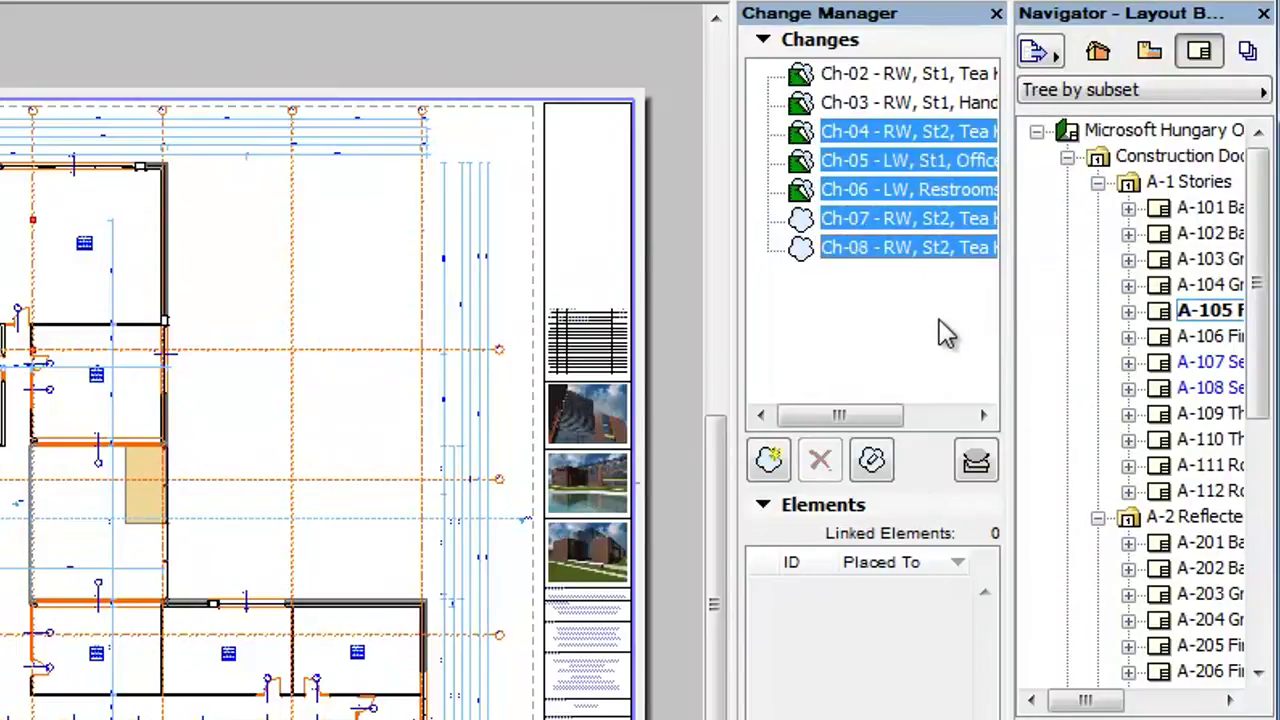
right_click(970, 199)
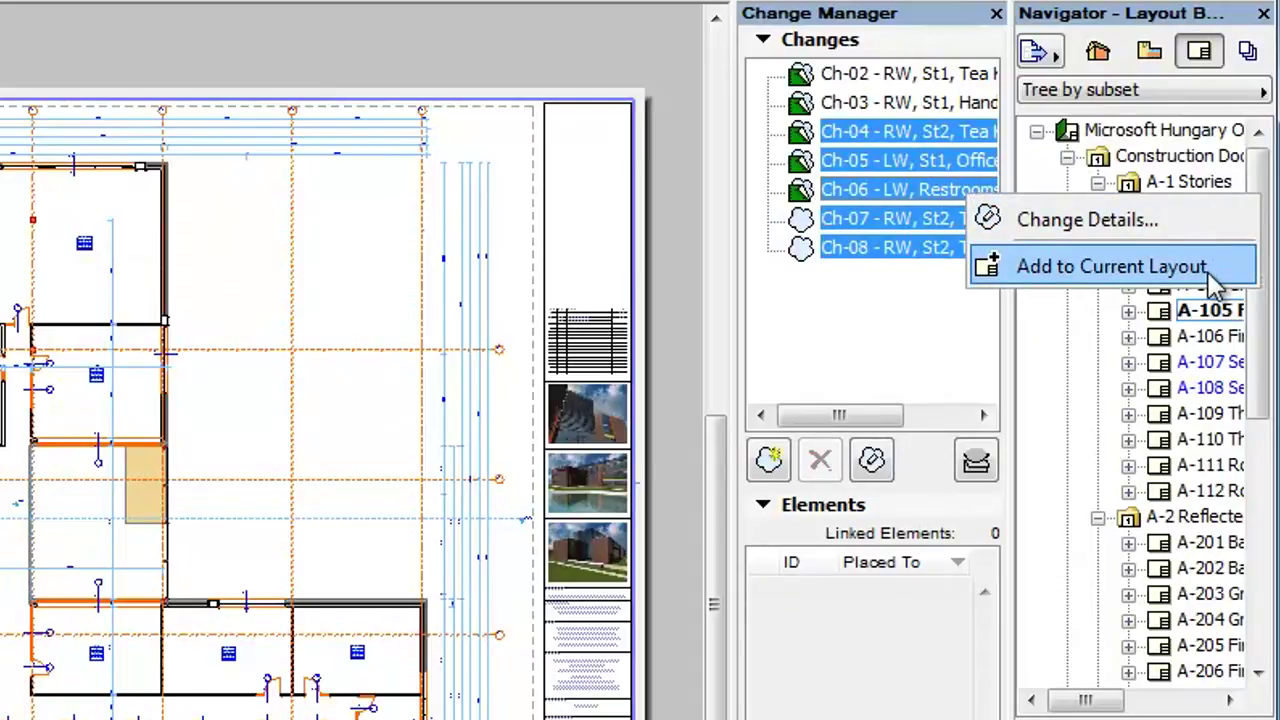
click(951, 335)
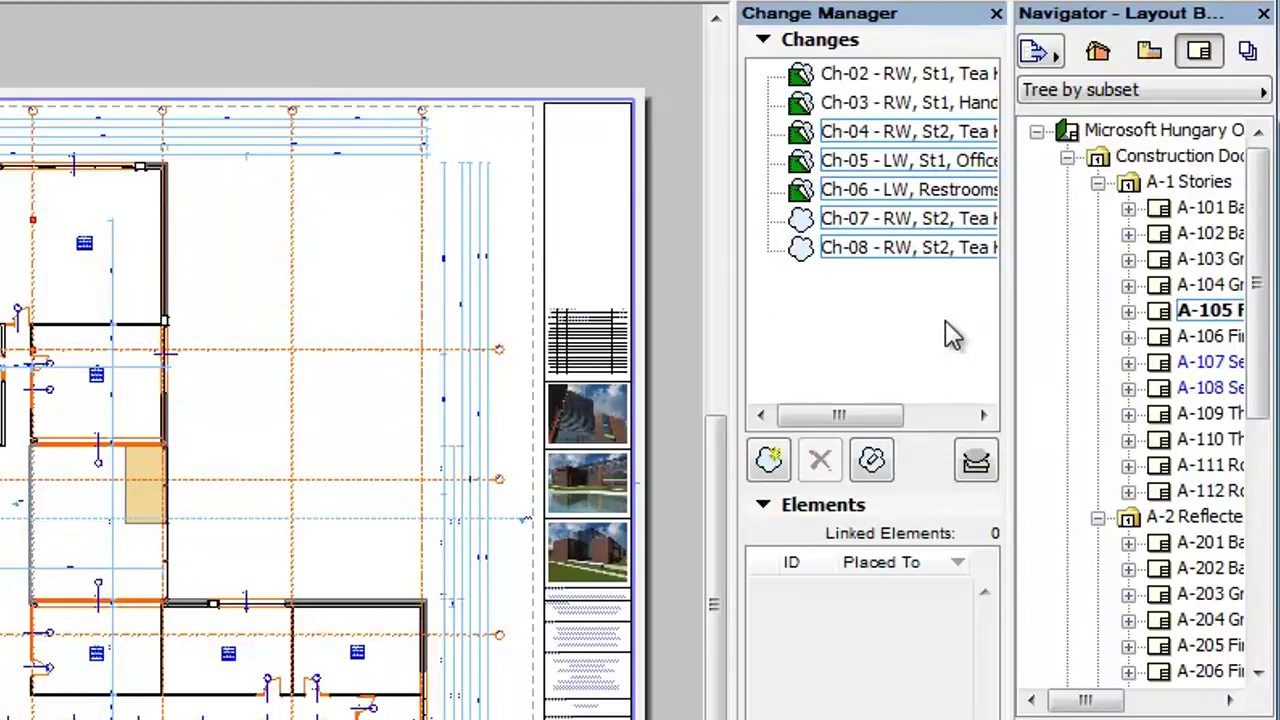
- Archive the issued changes Ch-04, Ch-05 and Ch-06 with the Keep Markers option
click(955, 131)
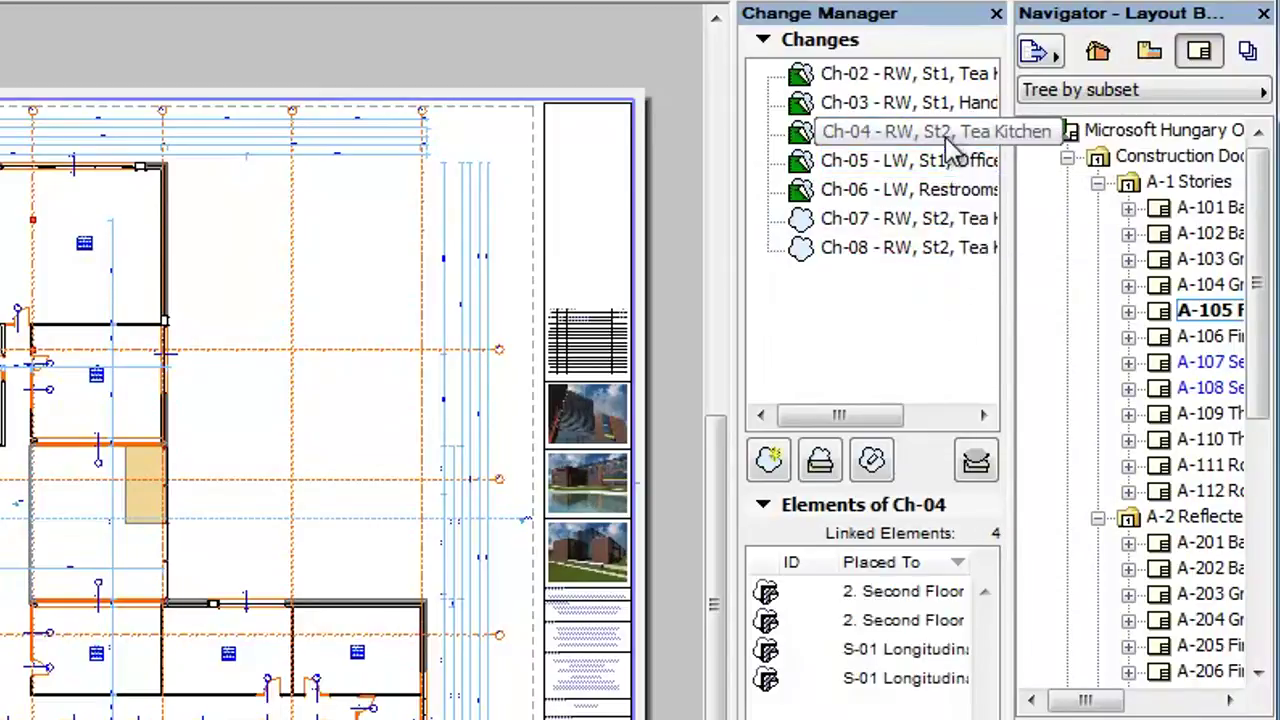
shift+click(922, 194)
right_click(922, 197)
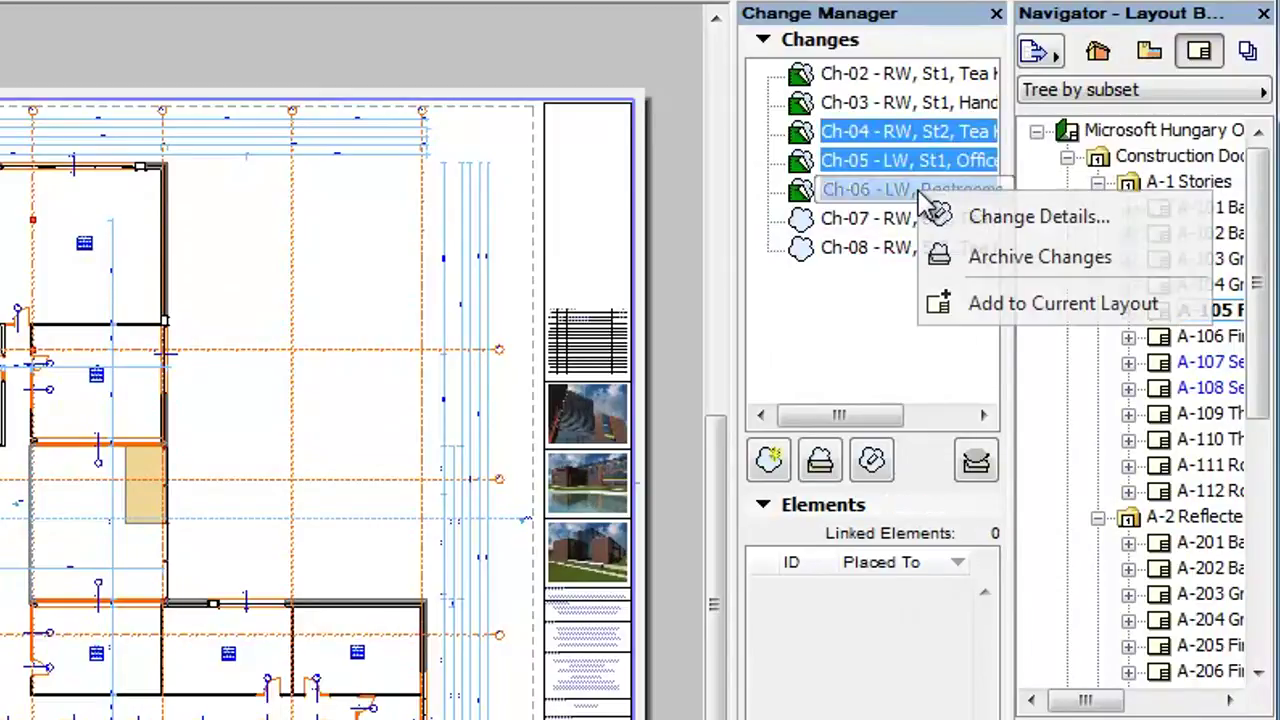
click(1140, 257)
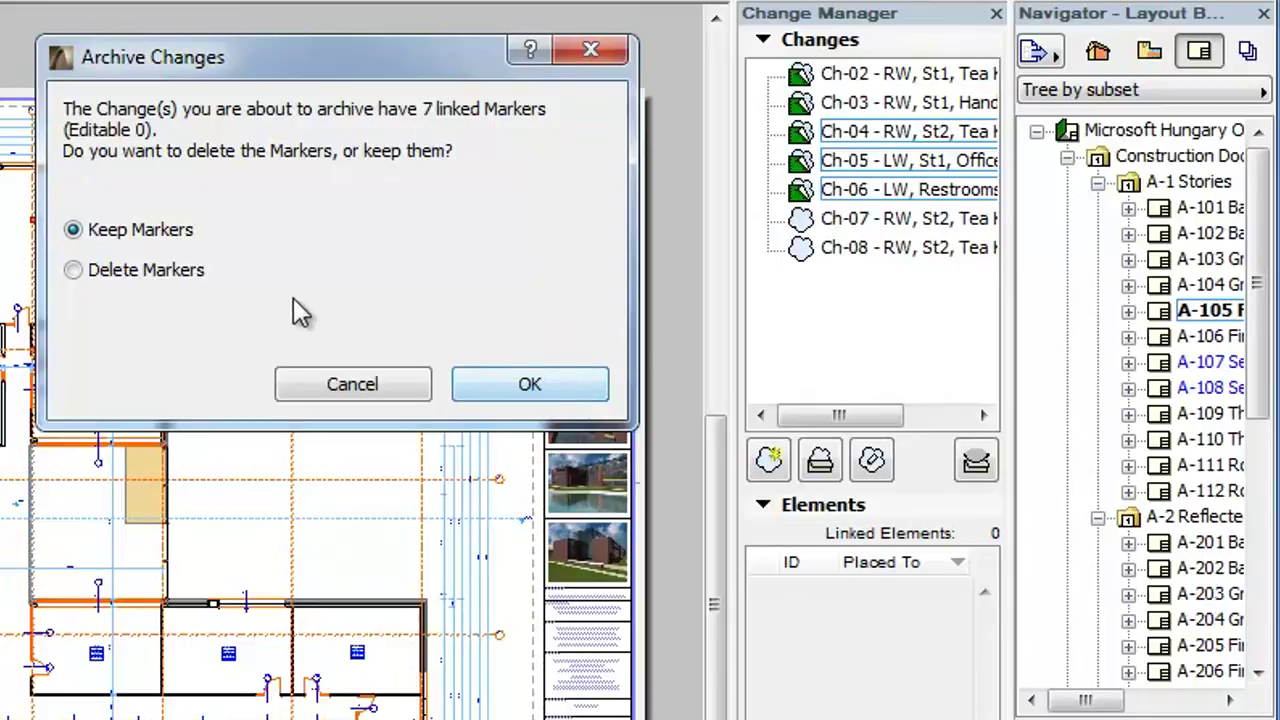
click(183, 281)
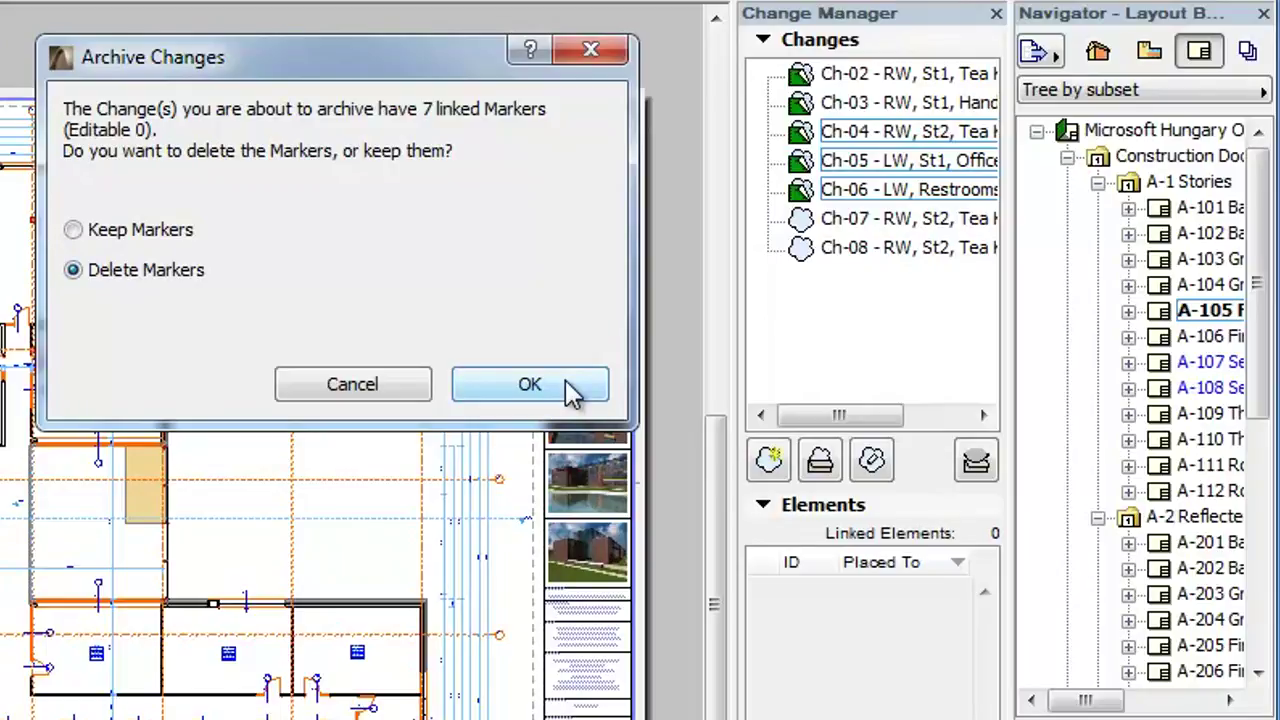
click(149, 236)
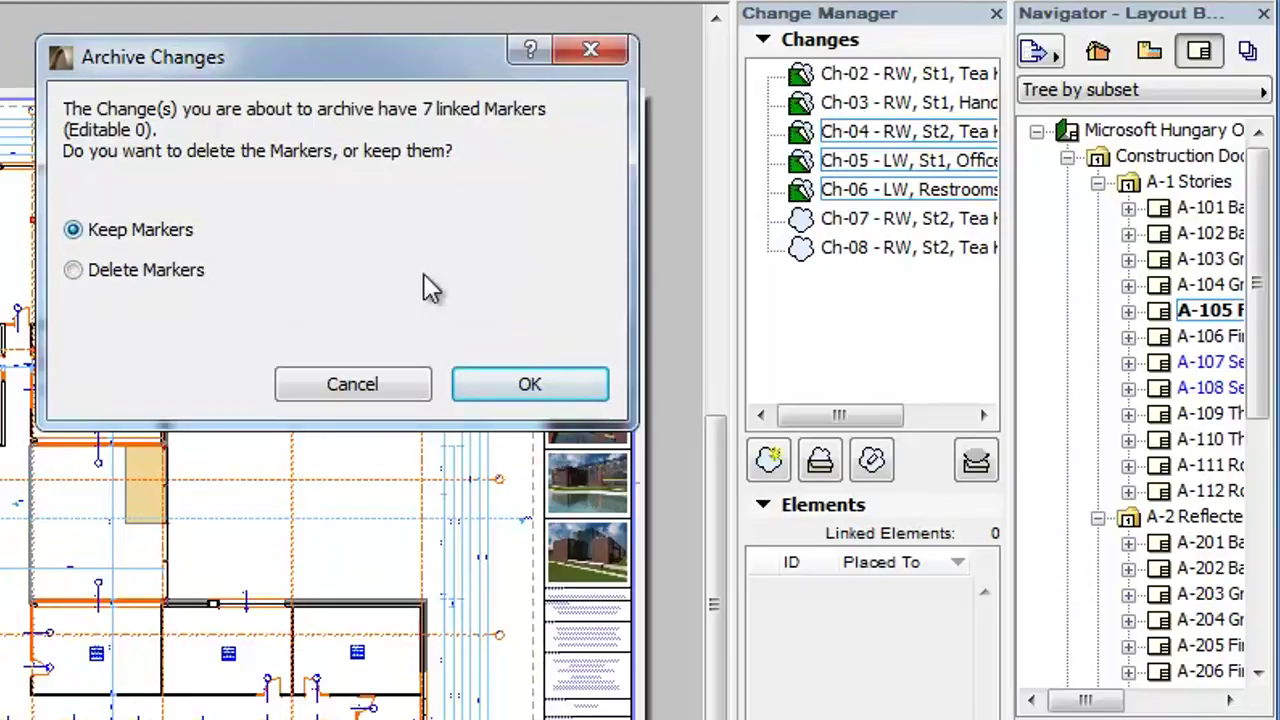
click(586, 391)
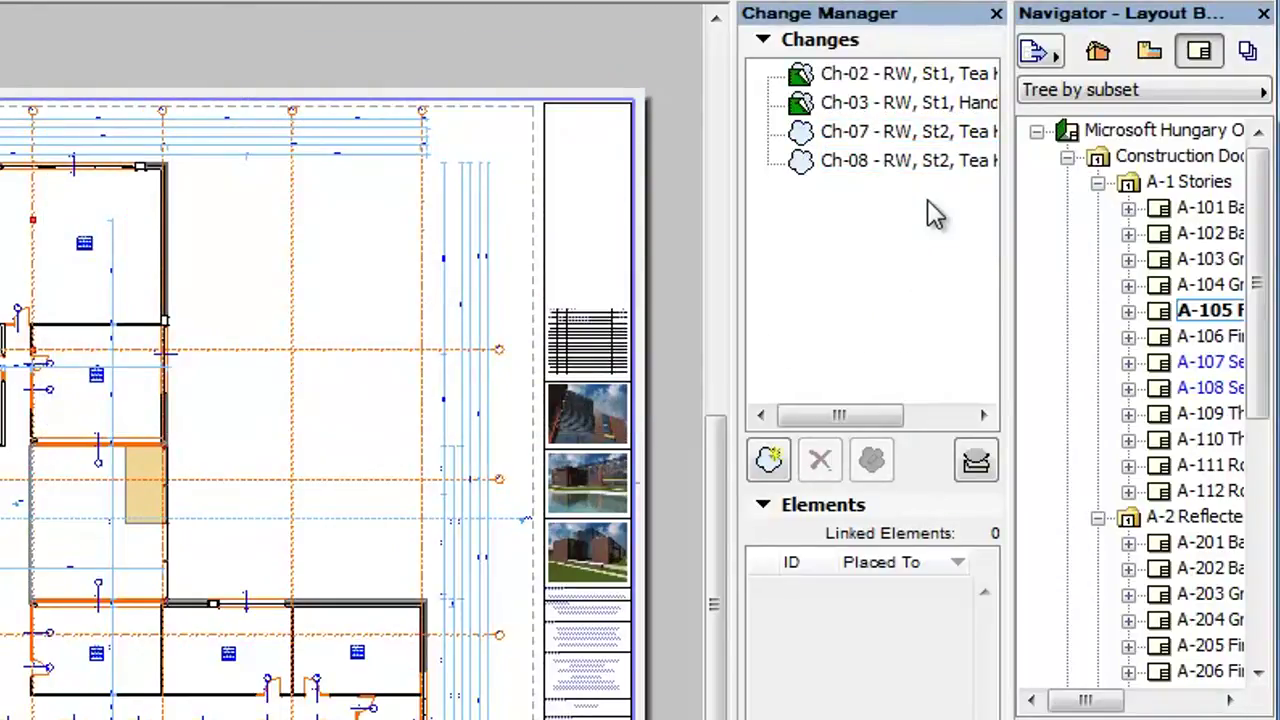
- Examine the Show Markers options in the layout book's issue details and leave without applying anything
right_click(1196, 132)
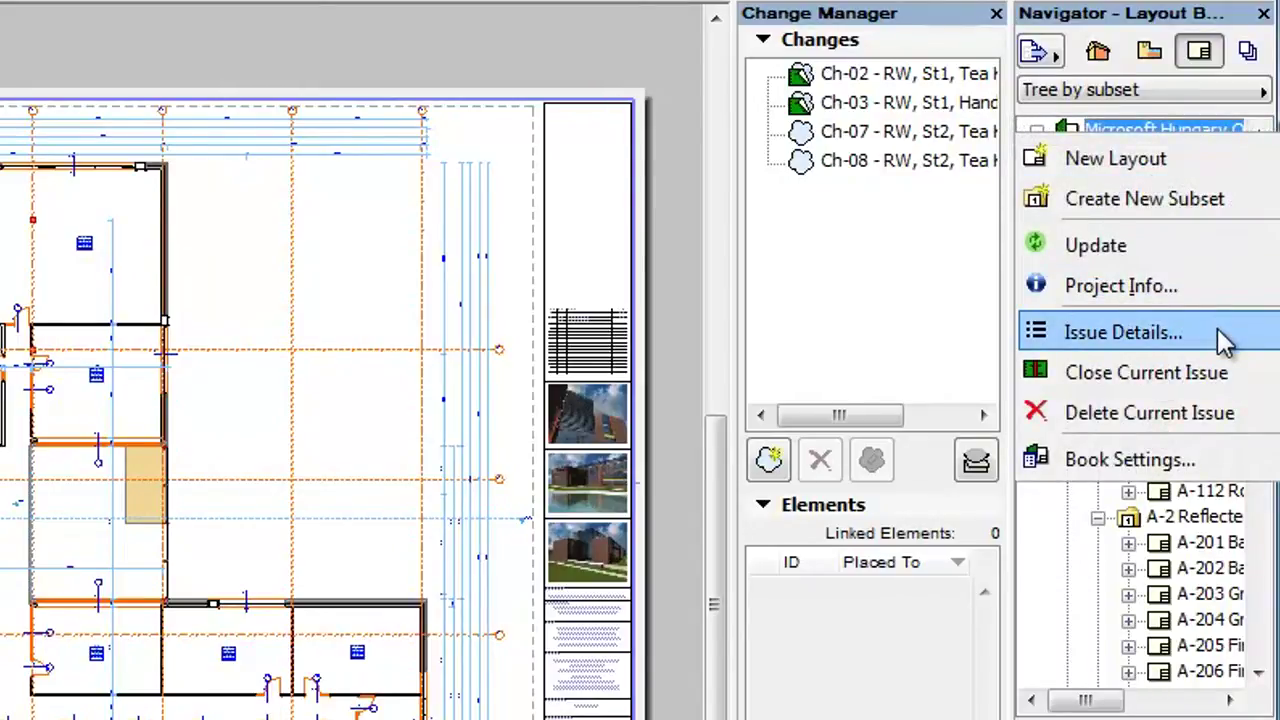
click(1224, 340)
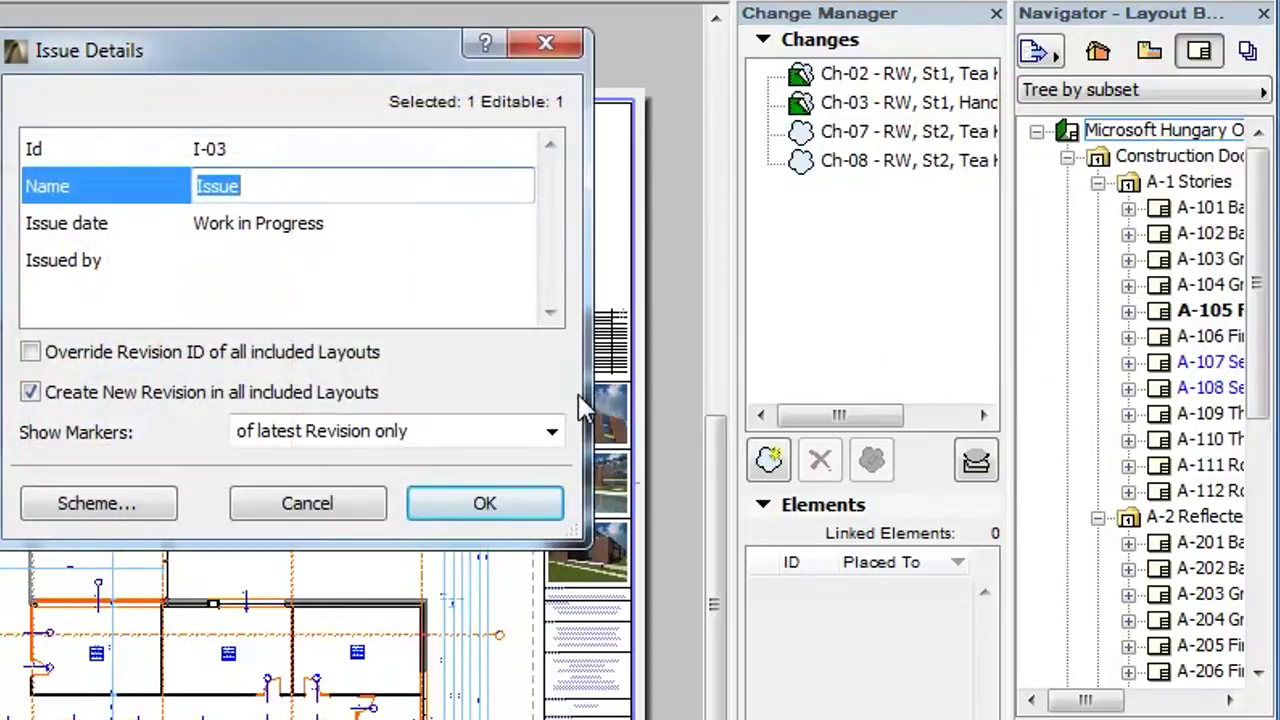
click(552, 432)
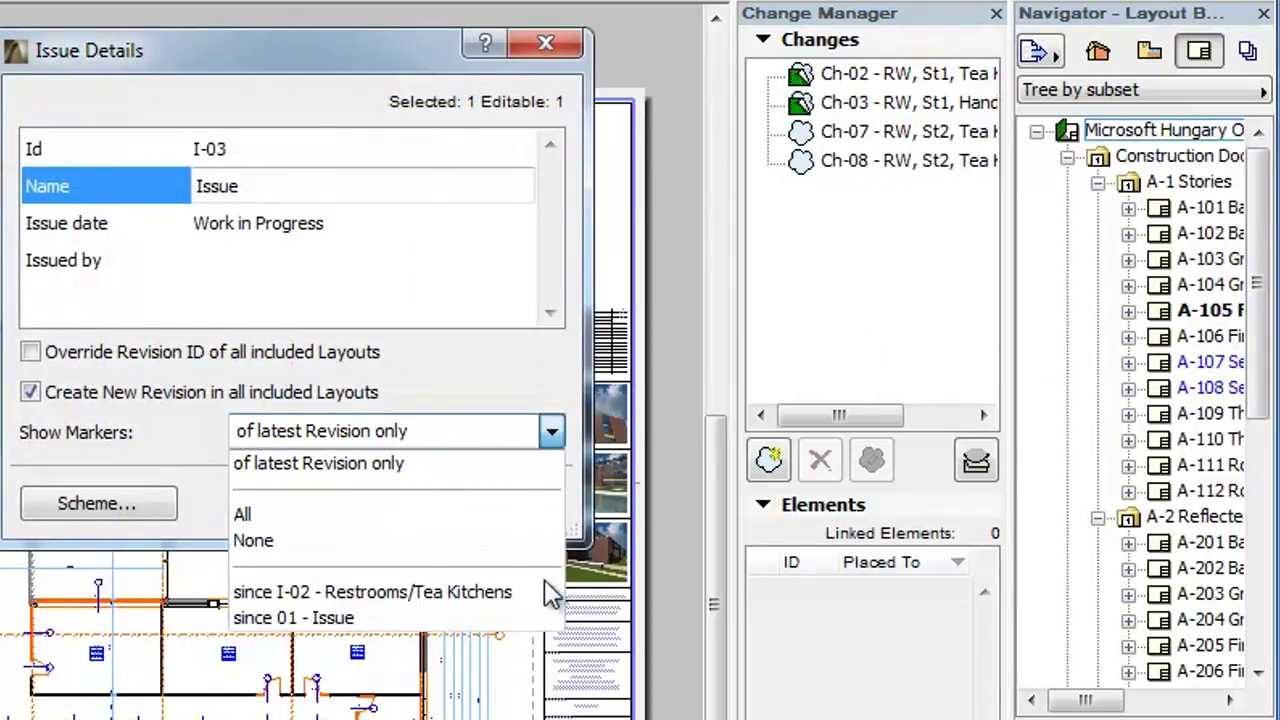
click(540, 381)
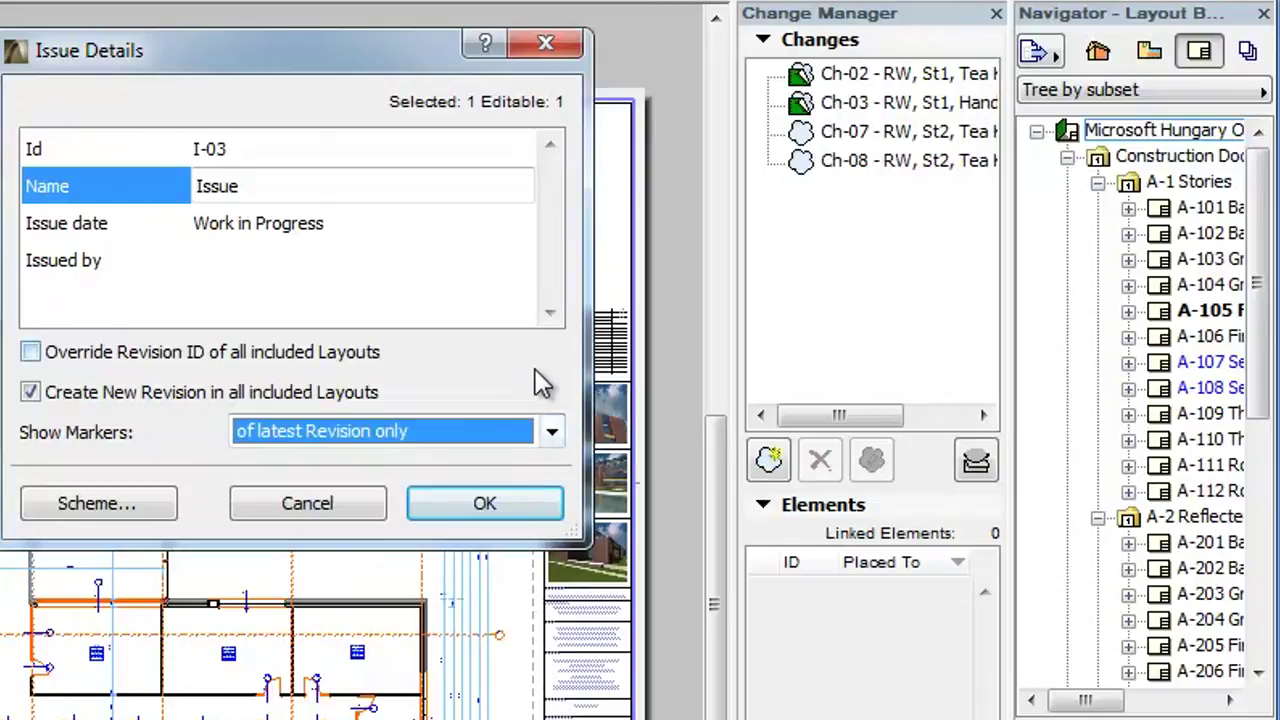
click(351, 515)
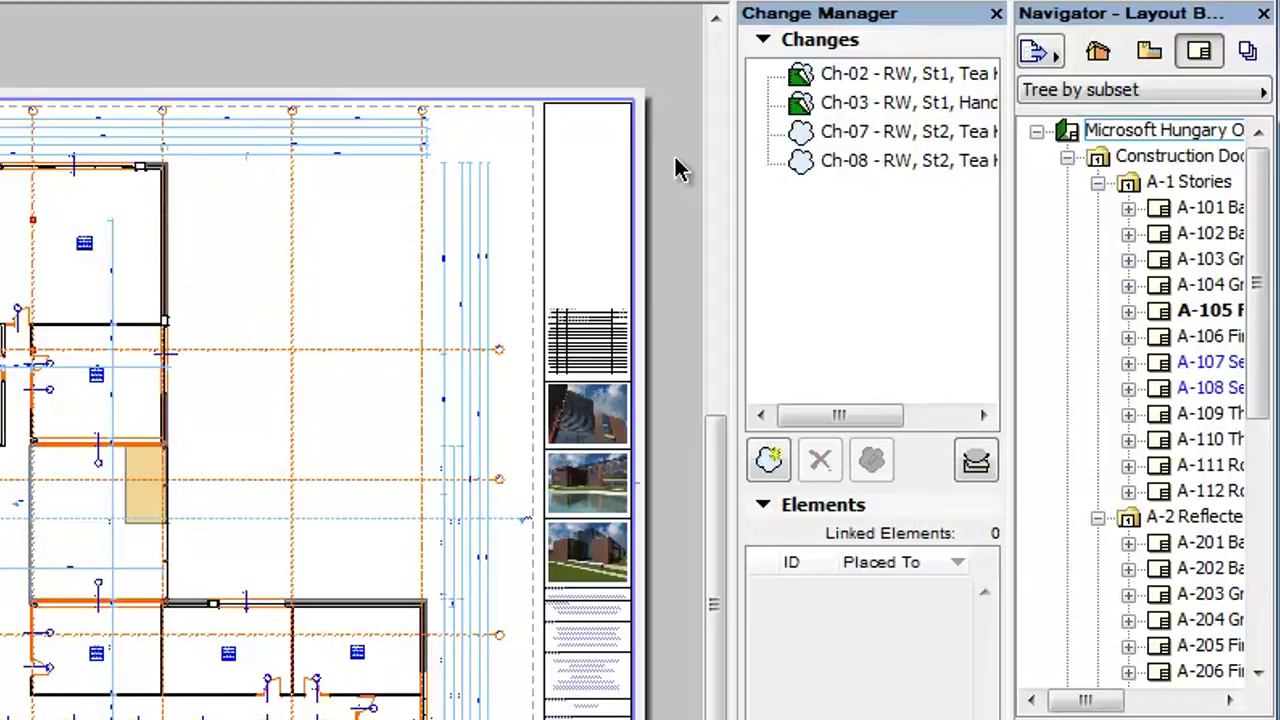
- Display the archived changes in the change list alongside the active ones
click(983, 478)
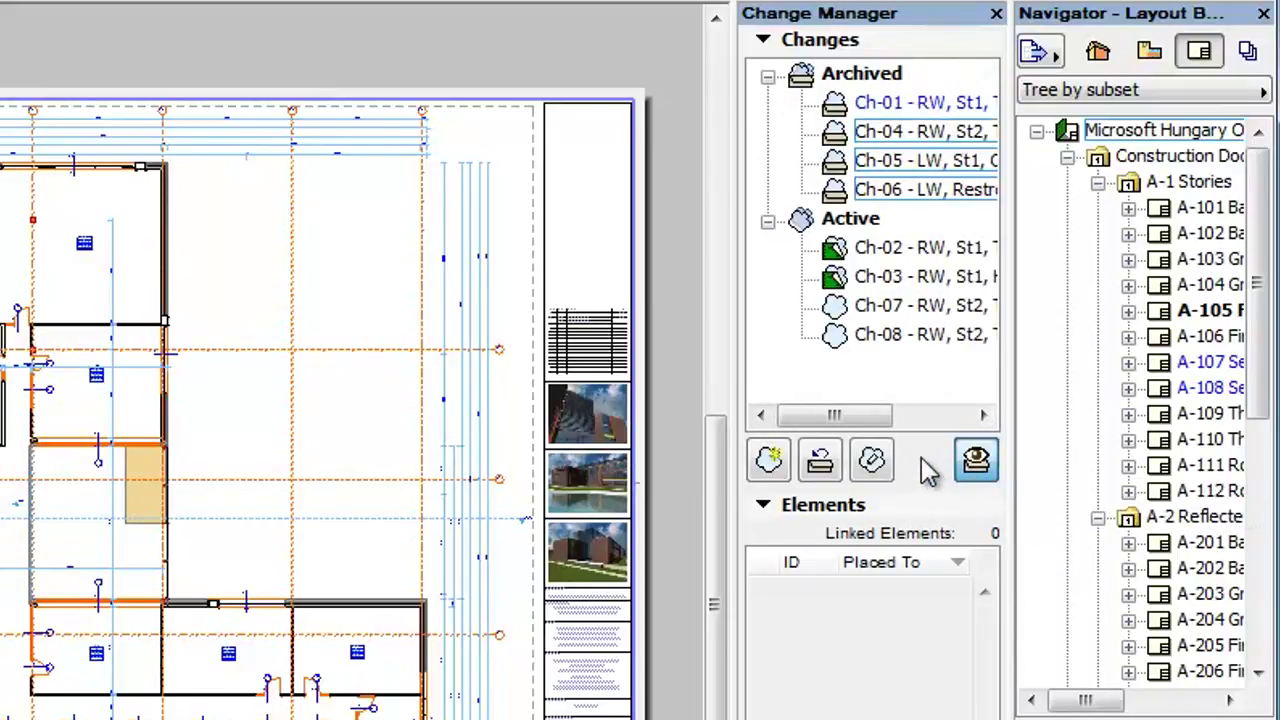
click(977, 463)
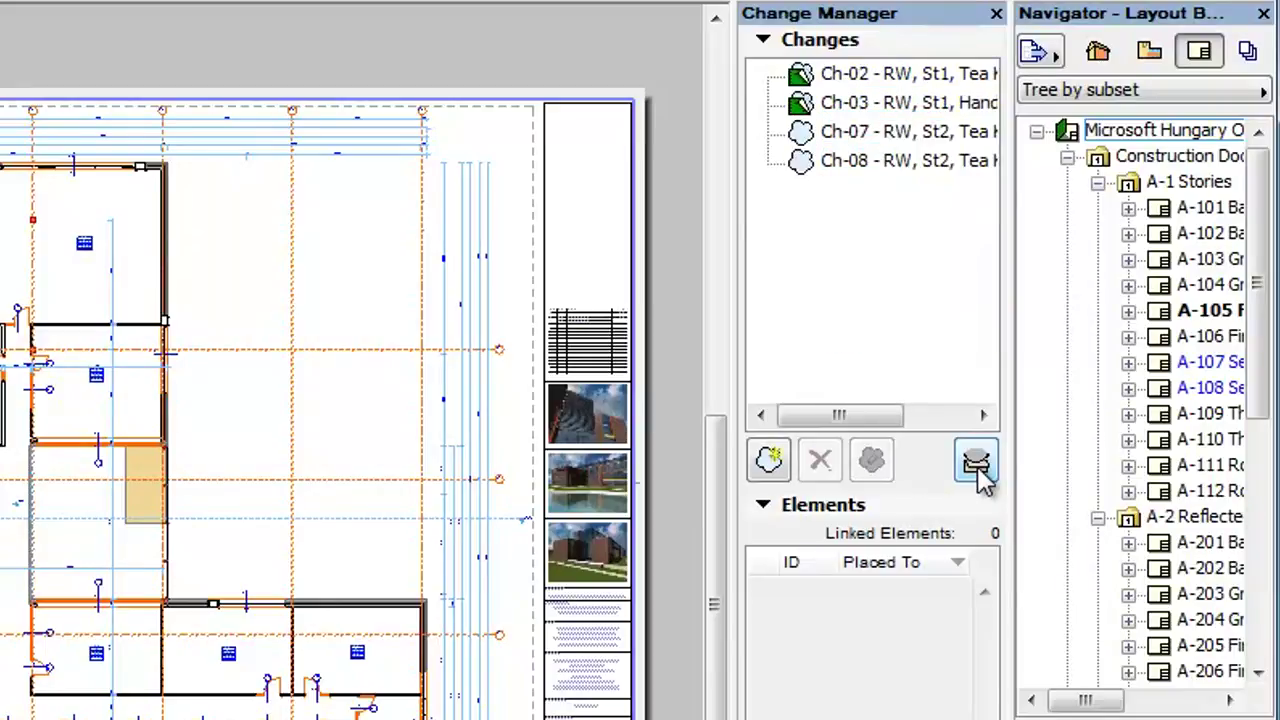
click(978, 472)
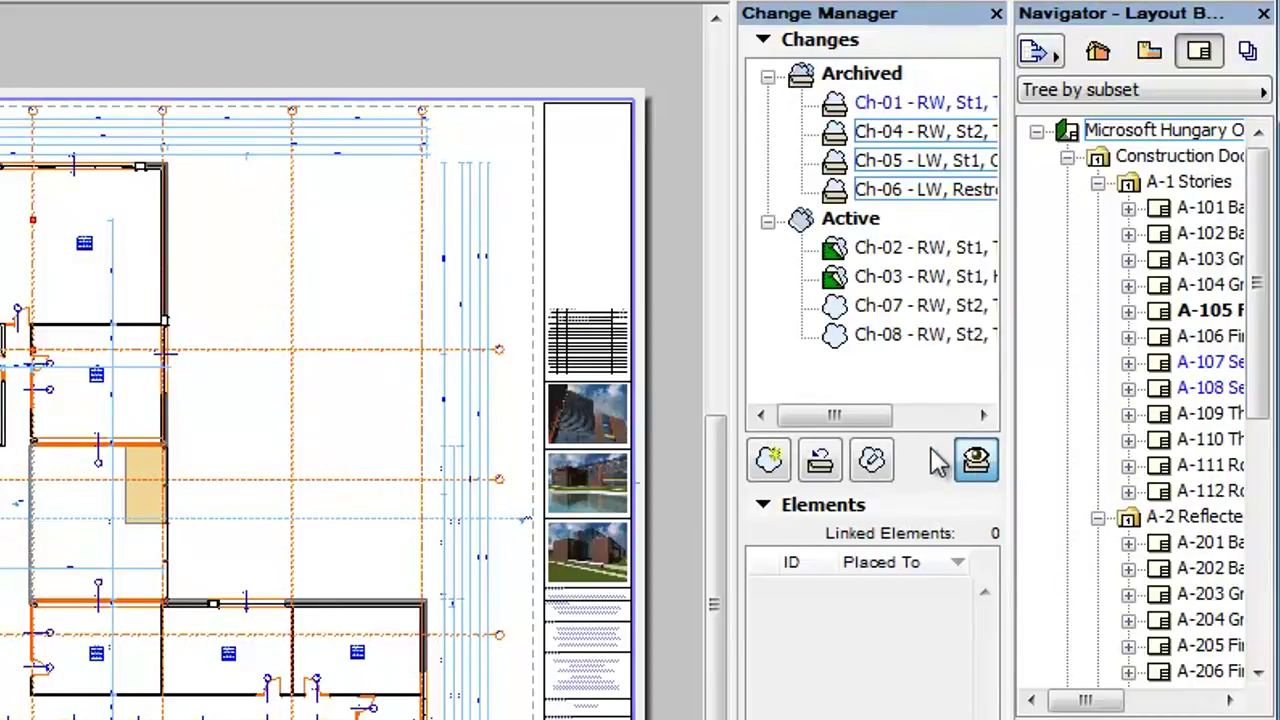
click(880, 78)
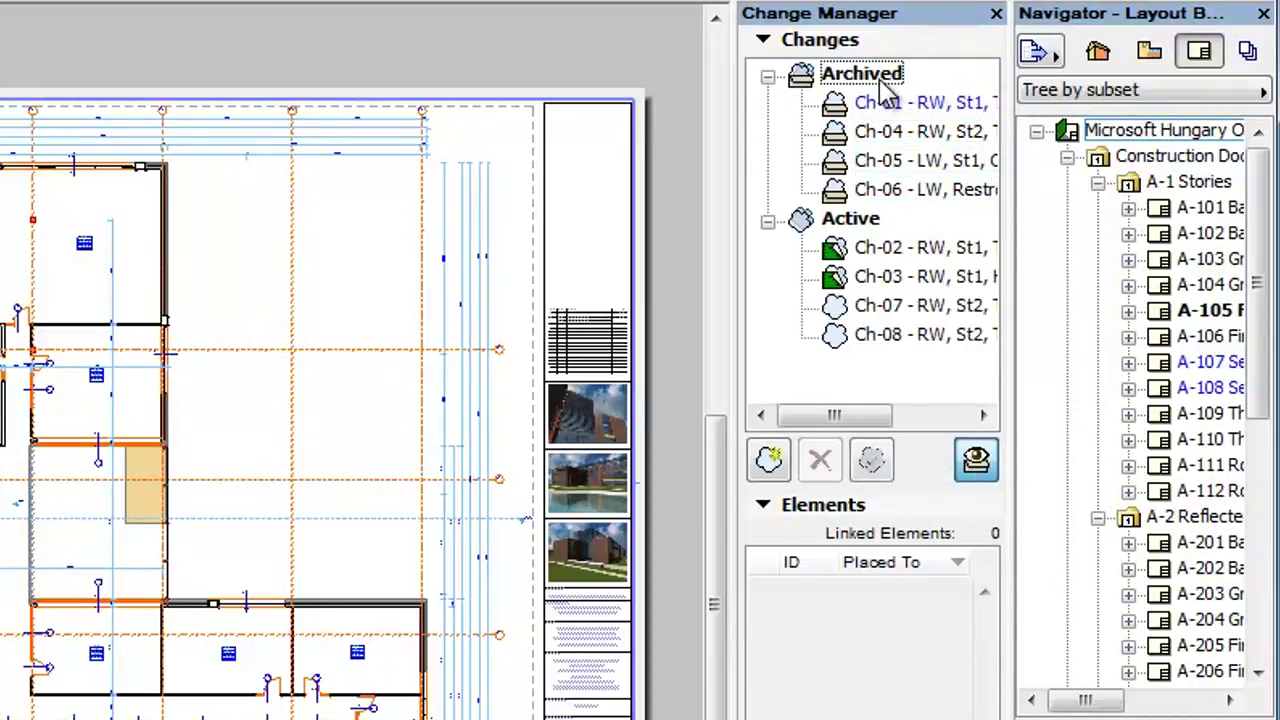
click(874, 226)
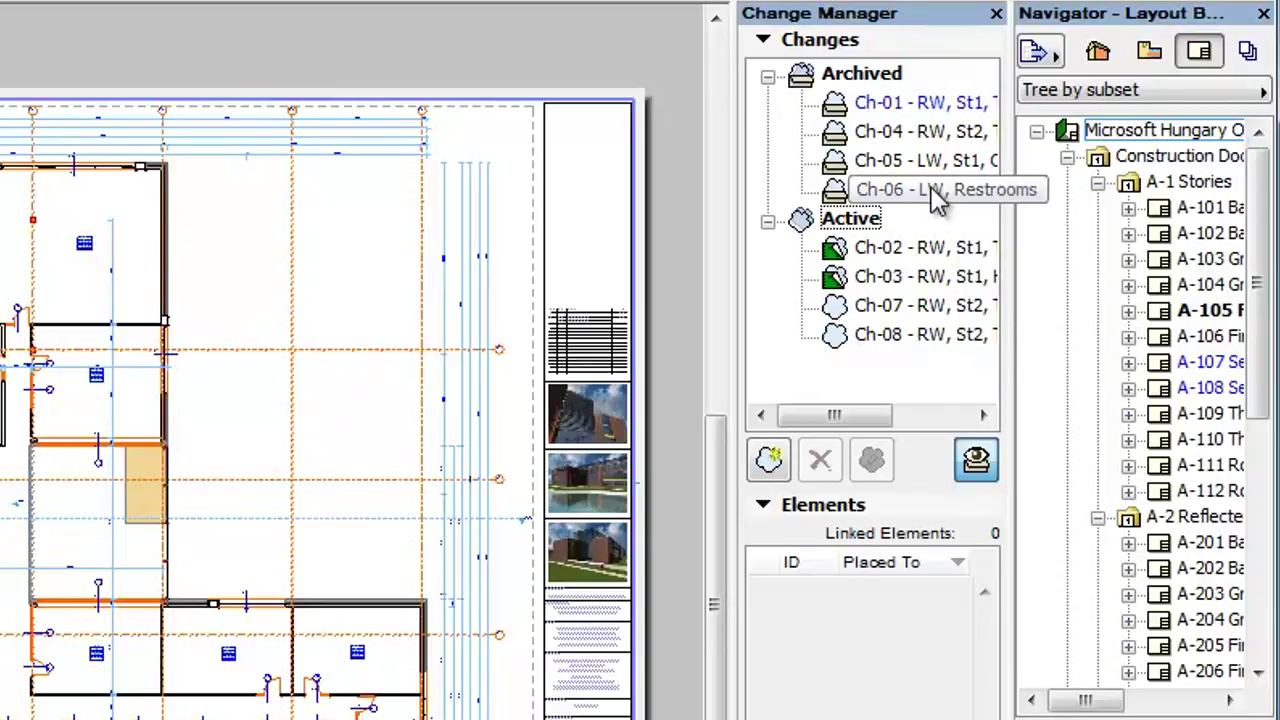
- Restore the archived change Ch-01 to the active changes
click(932, 106)
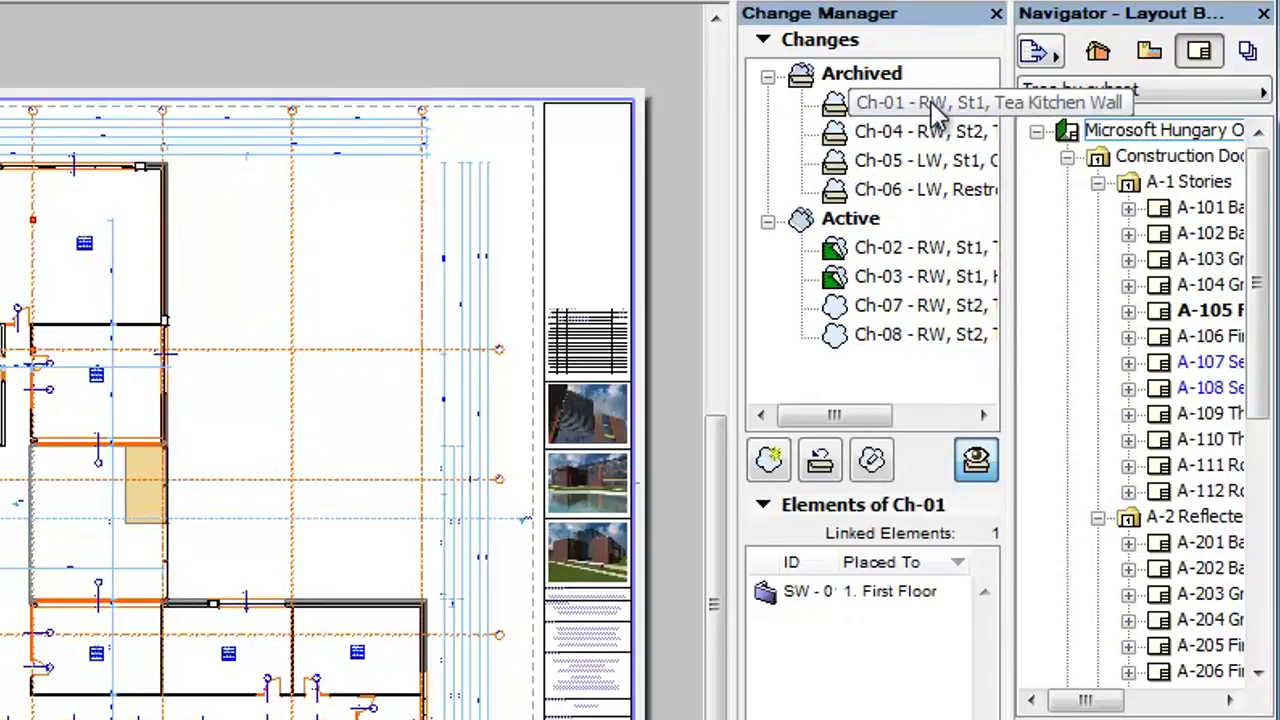
click(888, 352)
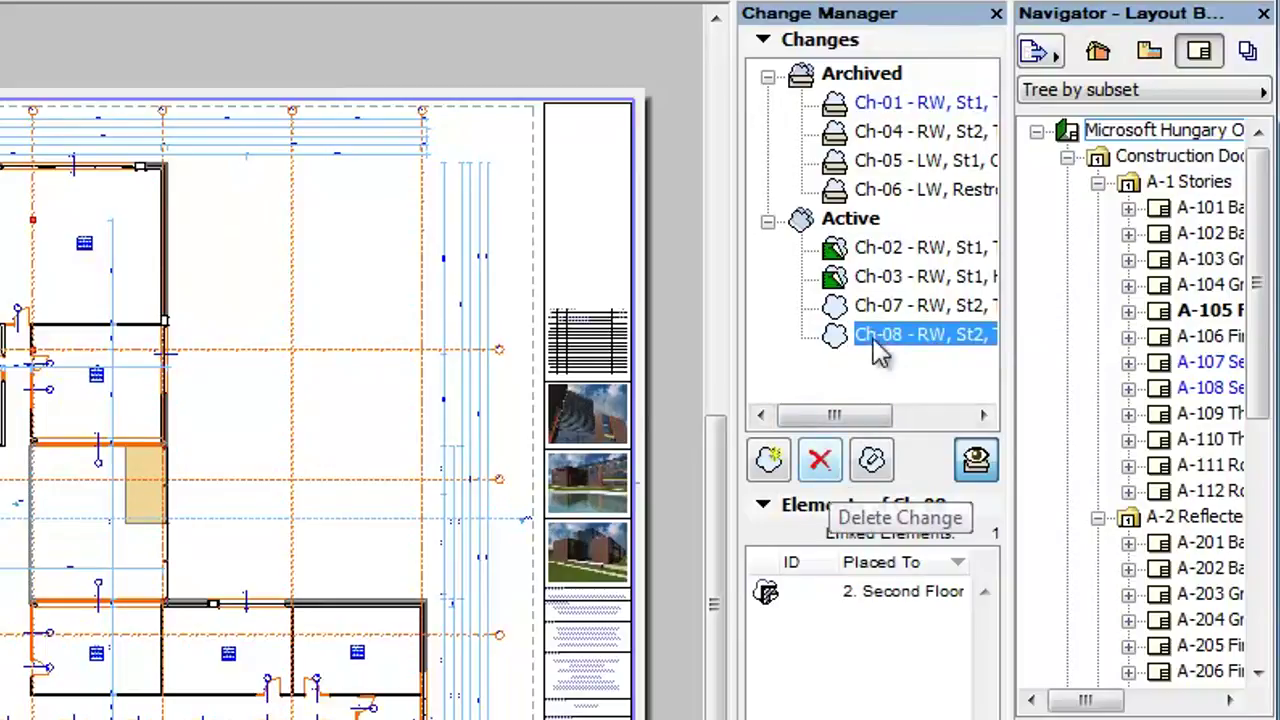
click(888, 105)
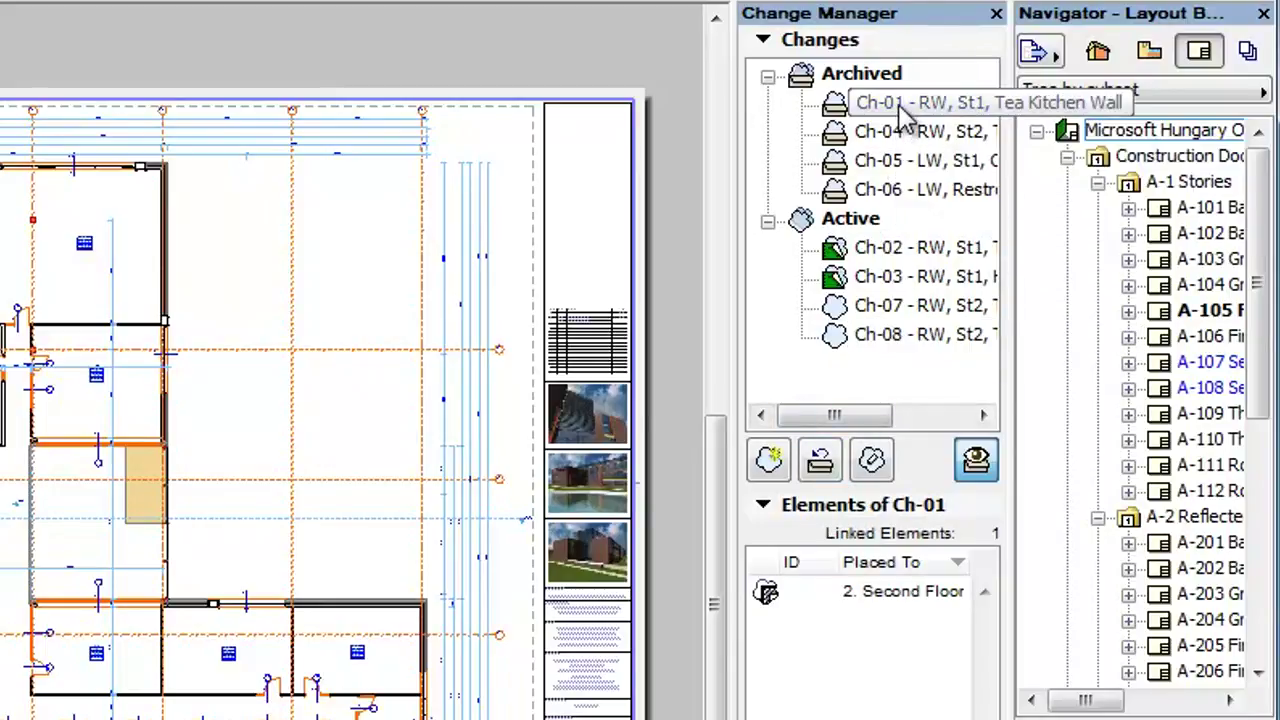
click(830, 474)
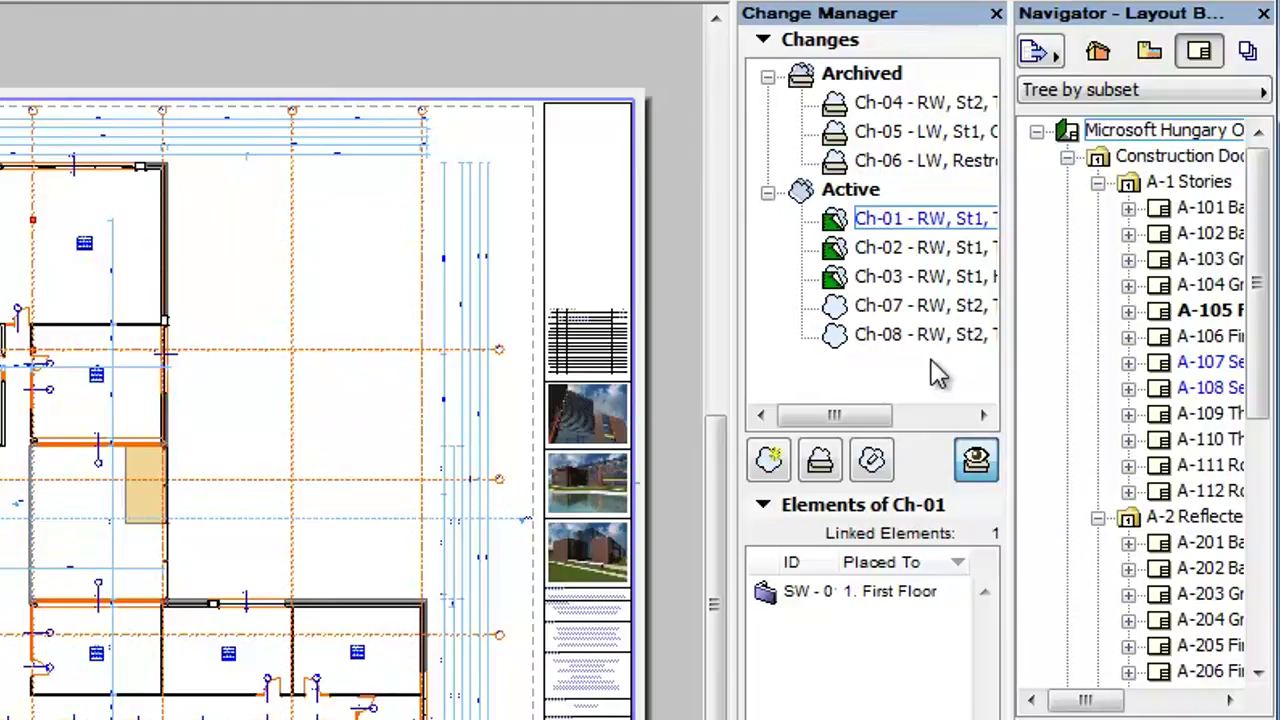
- Select the archived changes Ch-04, Ch-05 and Ch-06 and bring up the commands for them
click(935, 104)
shift+click(948, 135)
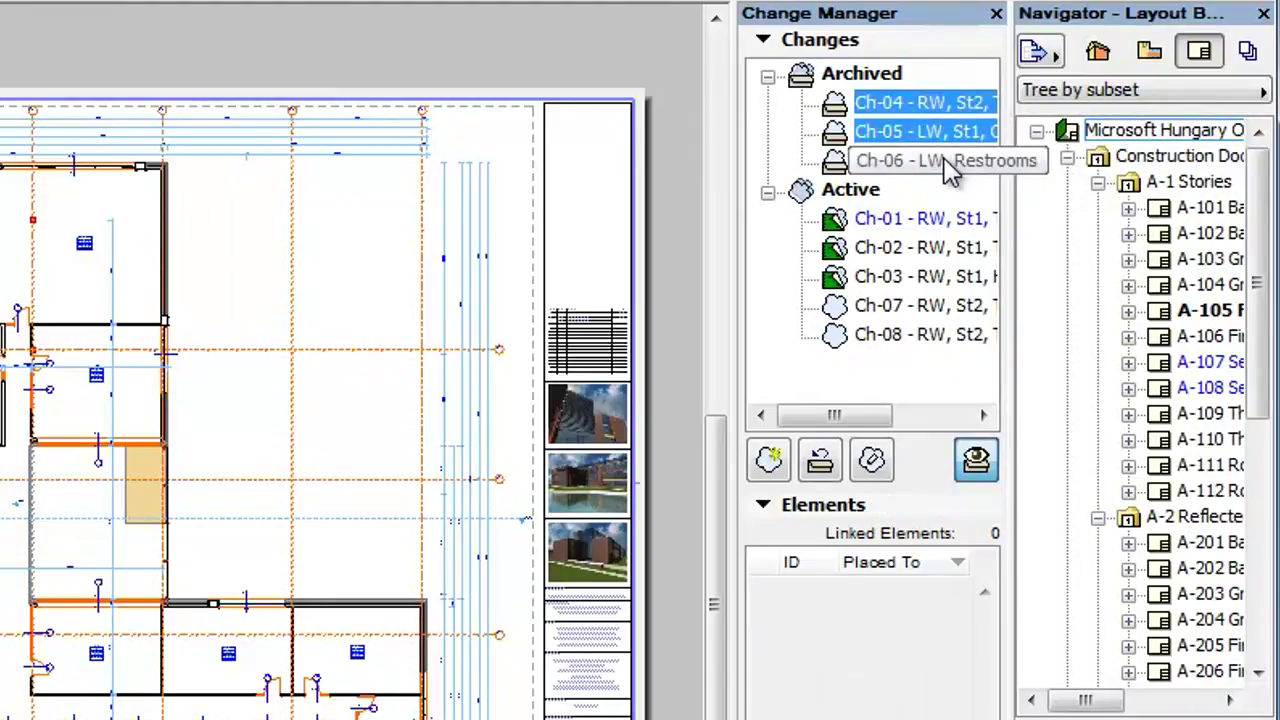
shift+click(948, 162)
right_click(950, 170)
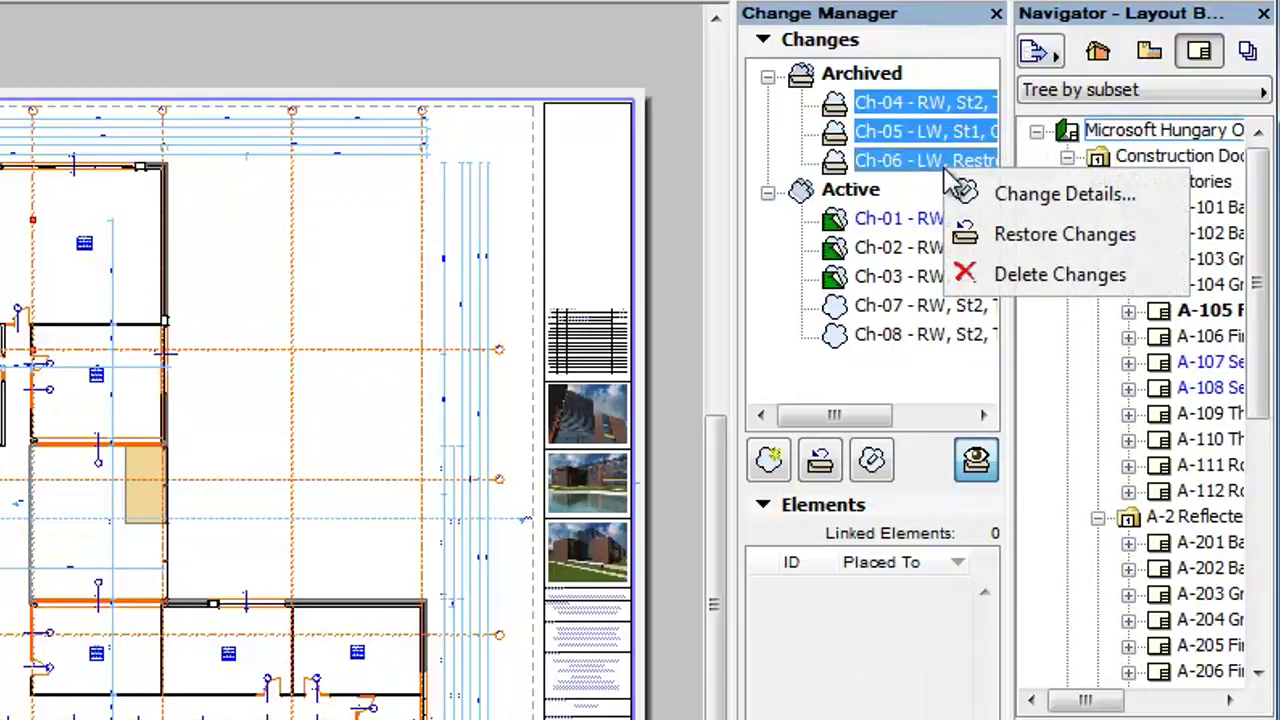